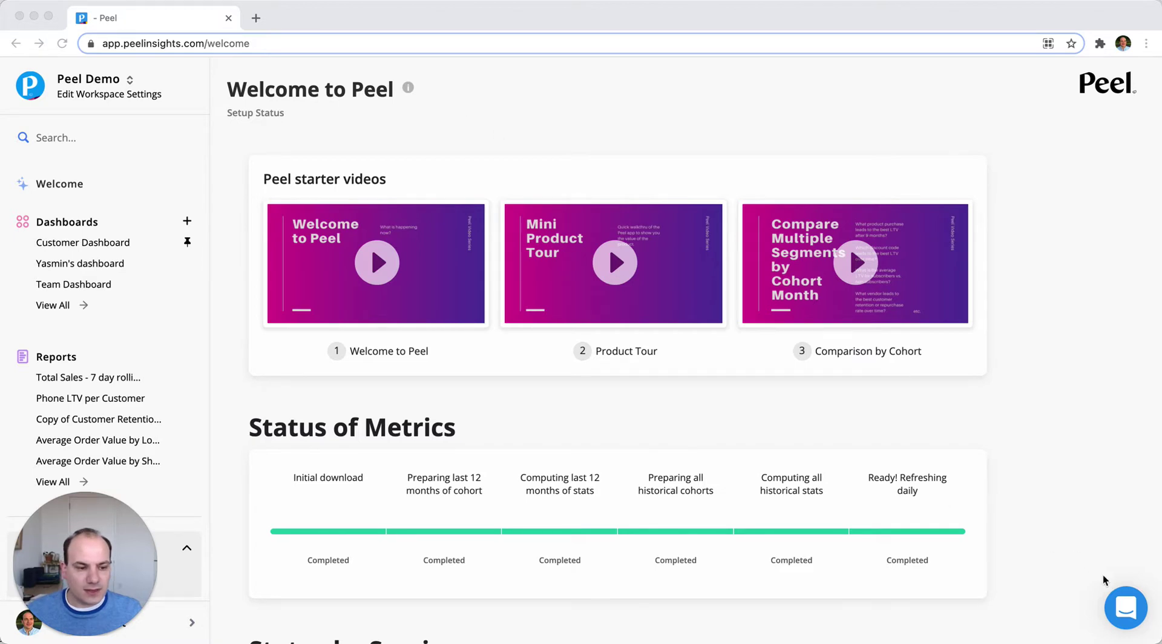
- Close the support chat and show the Cohorts reports, Customer Retention by Cohort through Cohort AOV per Month
click(1133, 607)
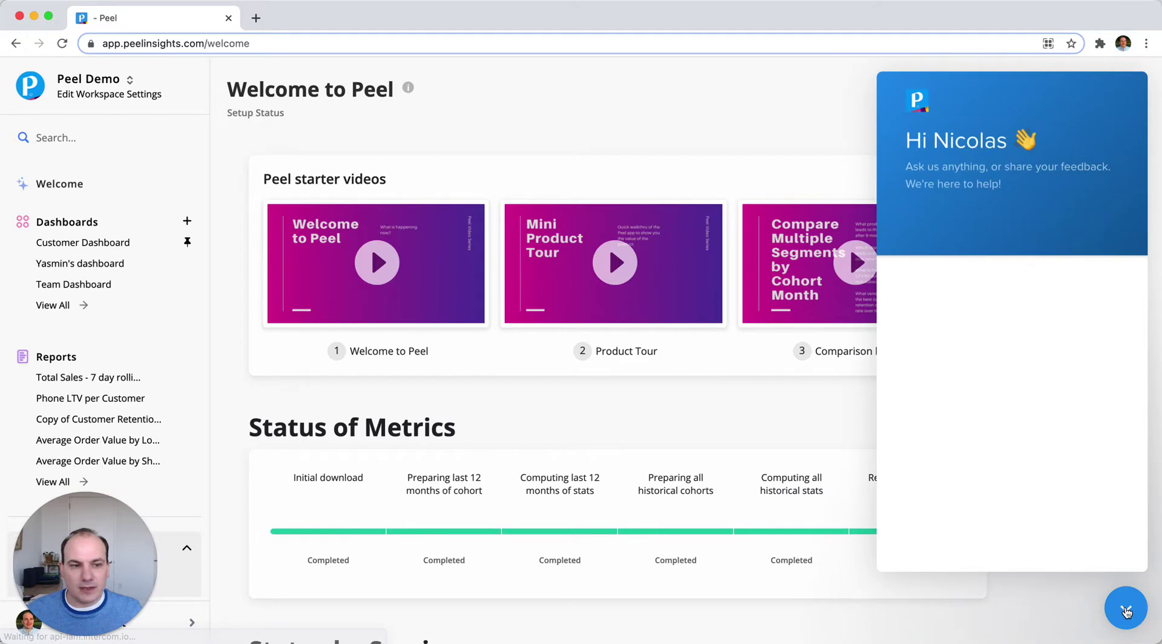
click(1125, 610)
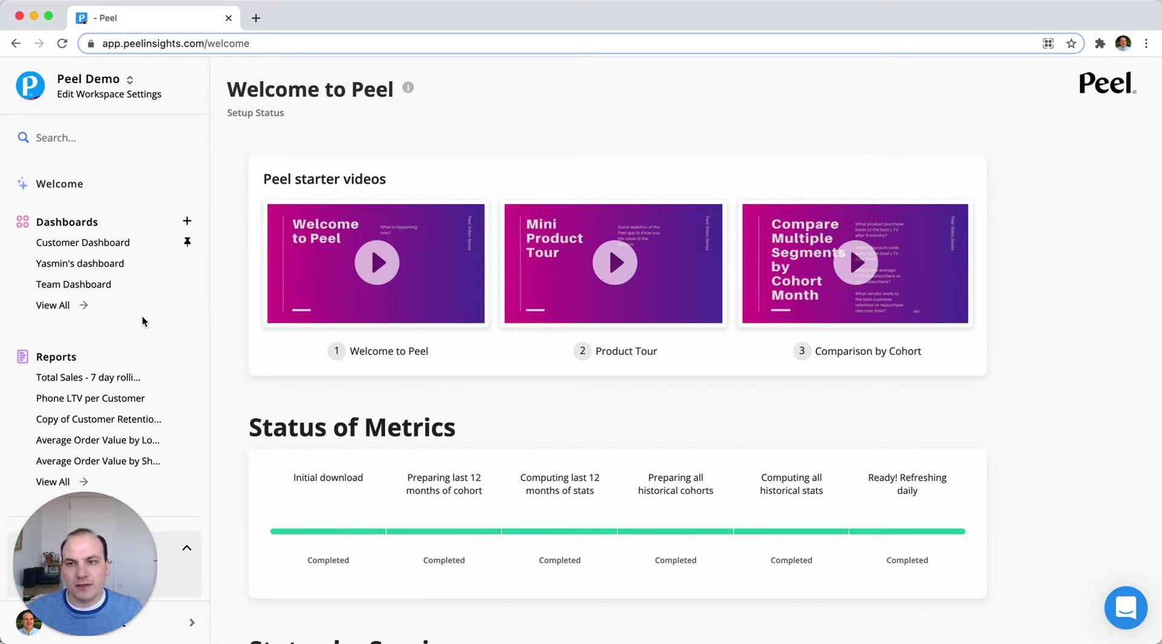
scroll(116, 329, down, 10)
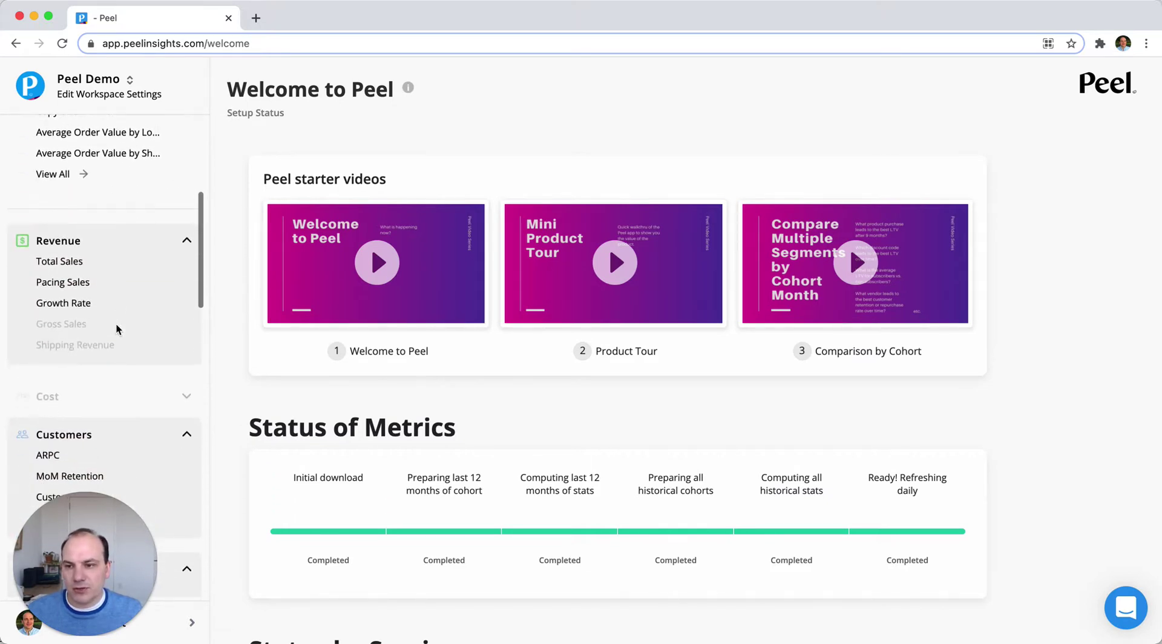
scroll(116, 329, down, 15)
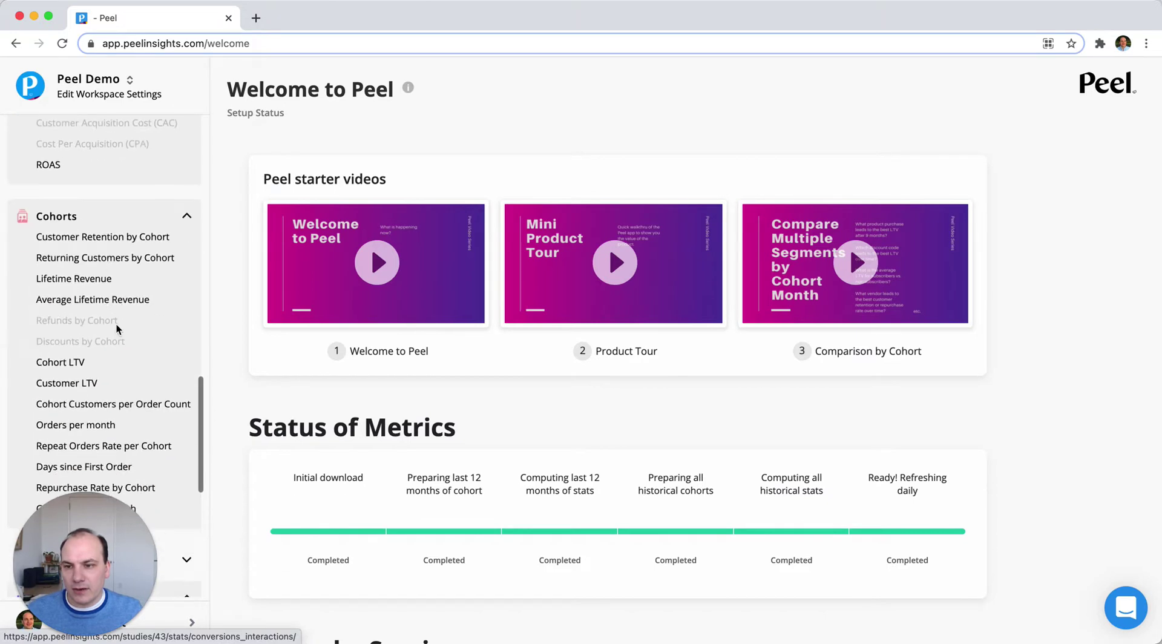
scroll(172, 256, up, 2)
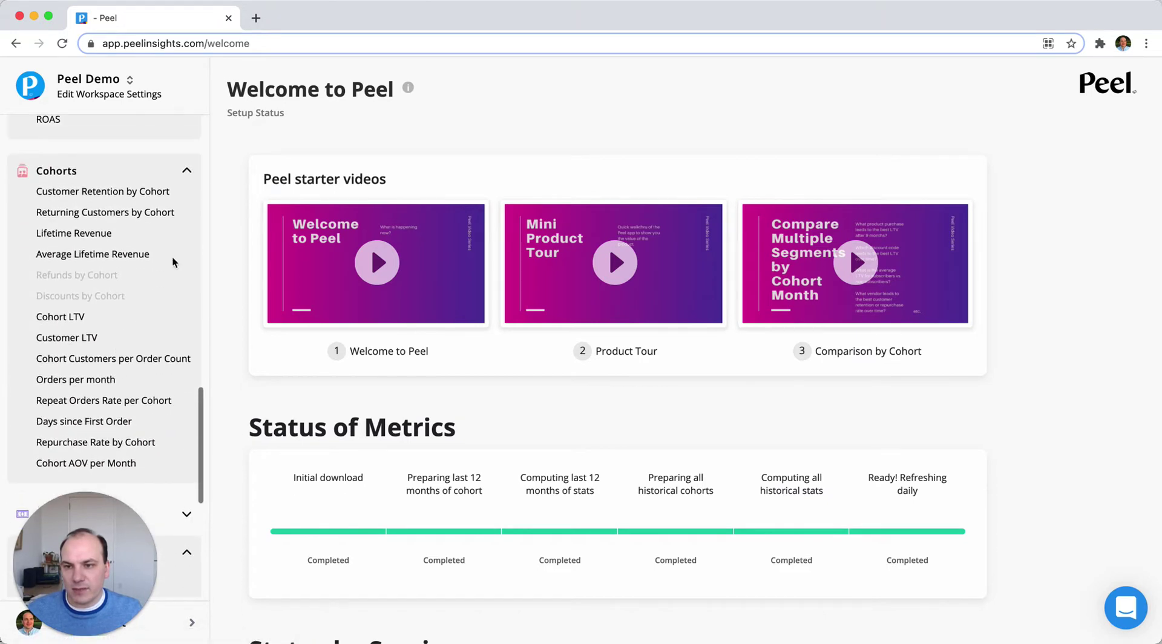
click(187, 171)
click(186, 172)
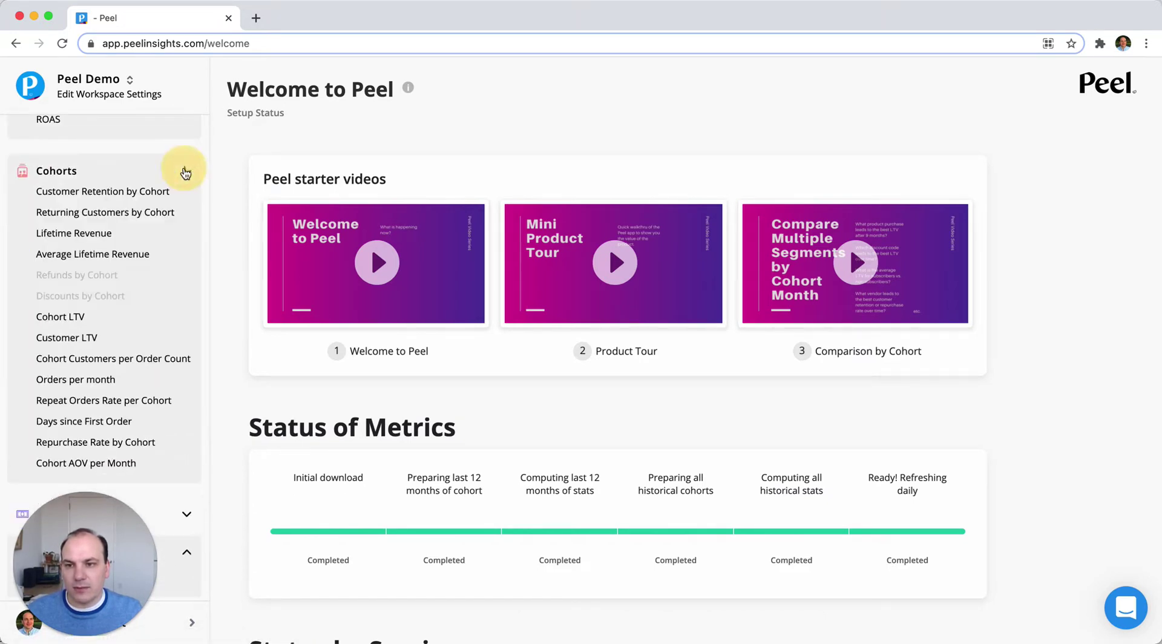
scroll(140, 252, down, 2)
scroll(139, 252, up, 1)
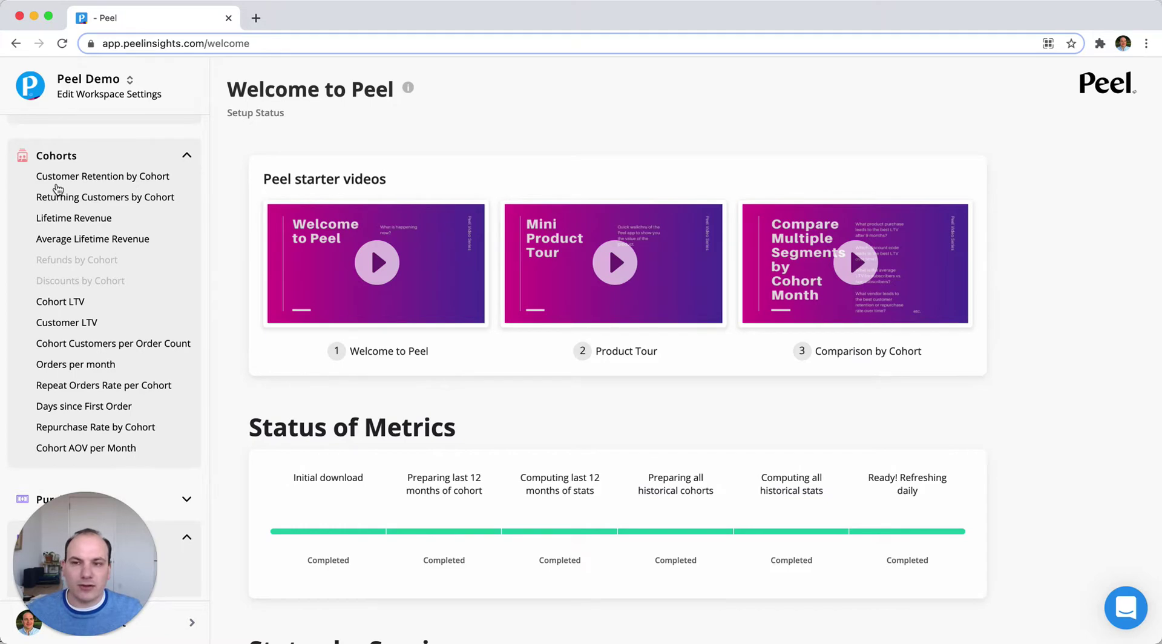
- Open Customer Retention by Cohort and review its Apr 2020 – Mar 2021 monthly retention grid
click(102, 180)
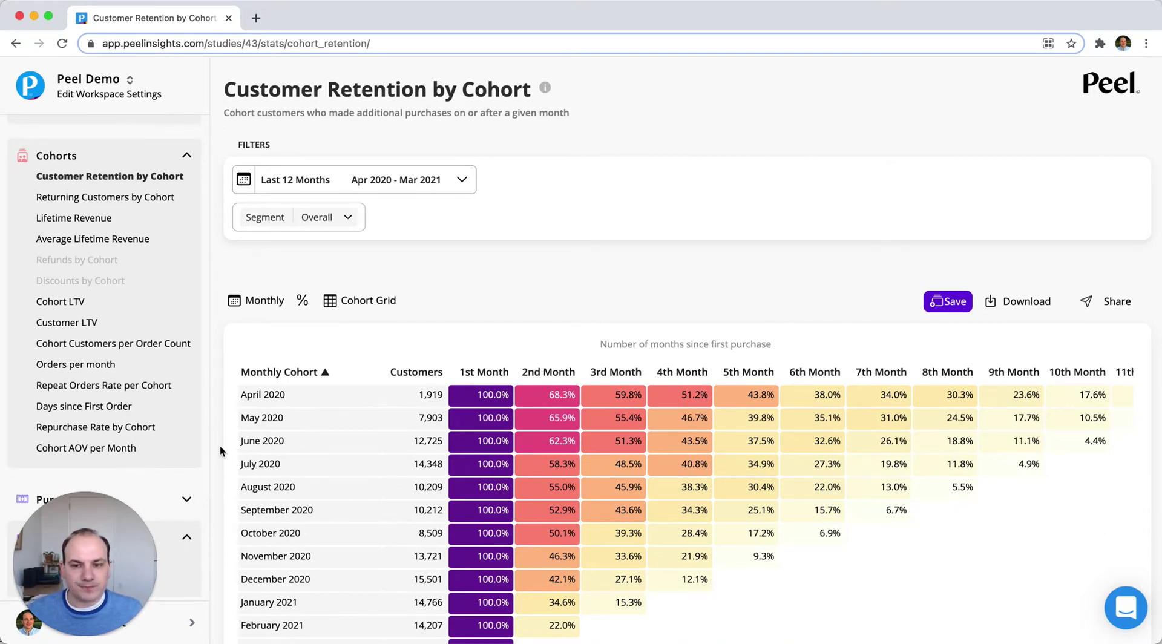
scroll(219, 446, down, 3)
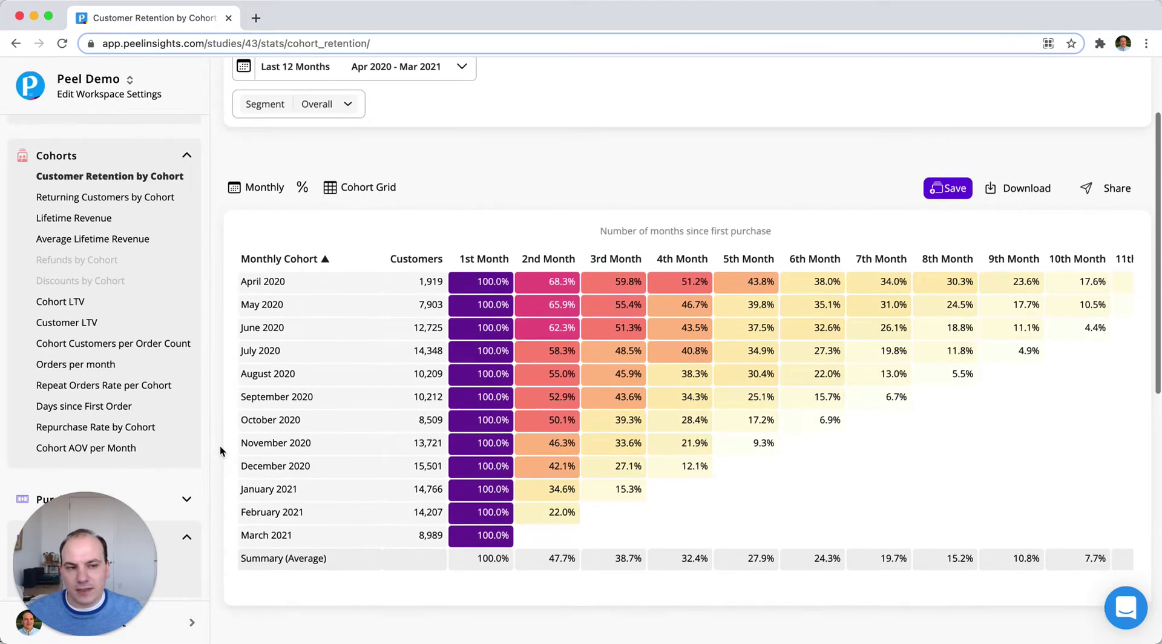
scroll(220, 446, down, 1)
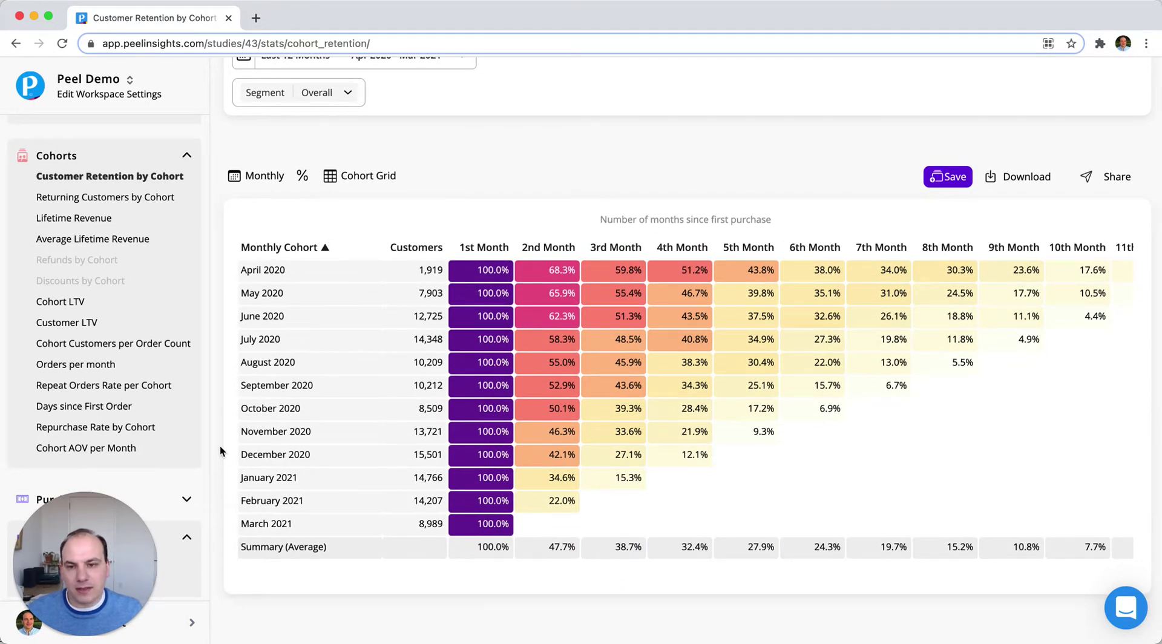
scroll(220, 445, up, 3)
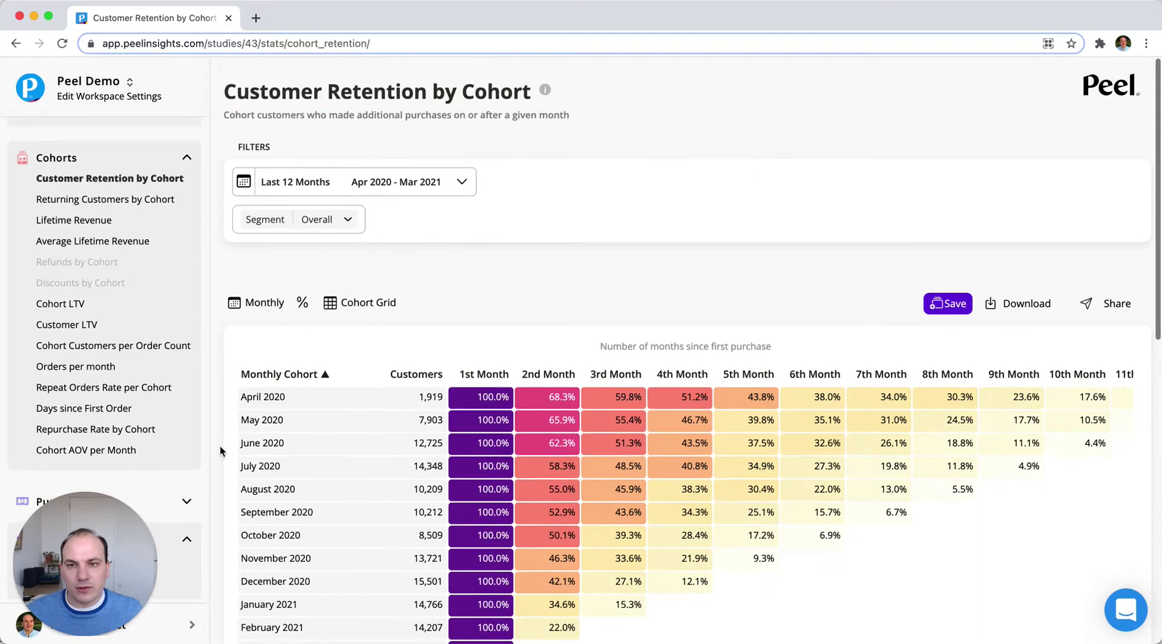
click(550, 89)
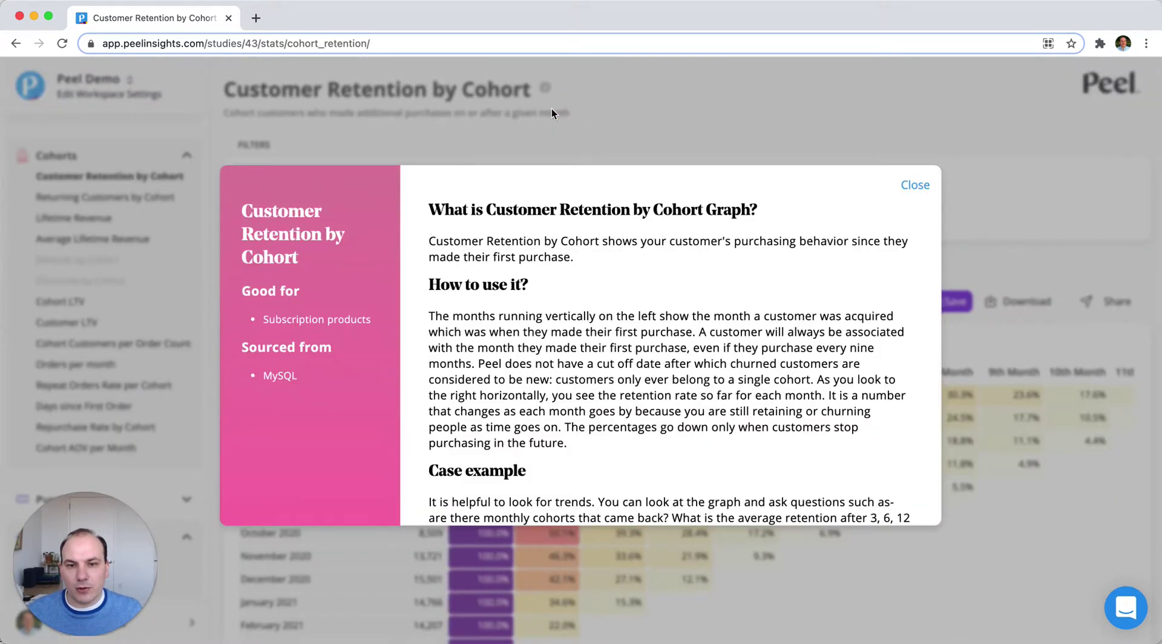
scroll(615, 397, down, 3)
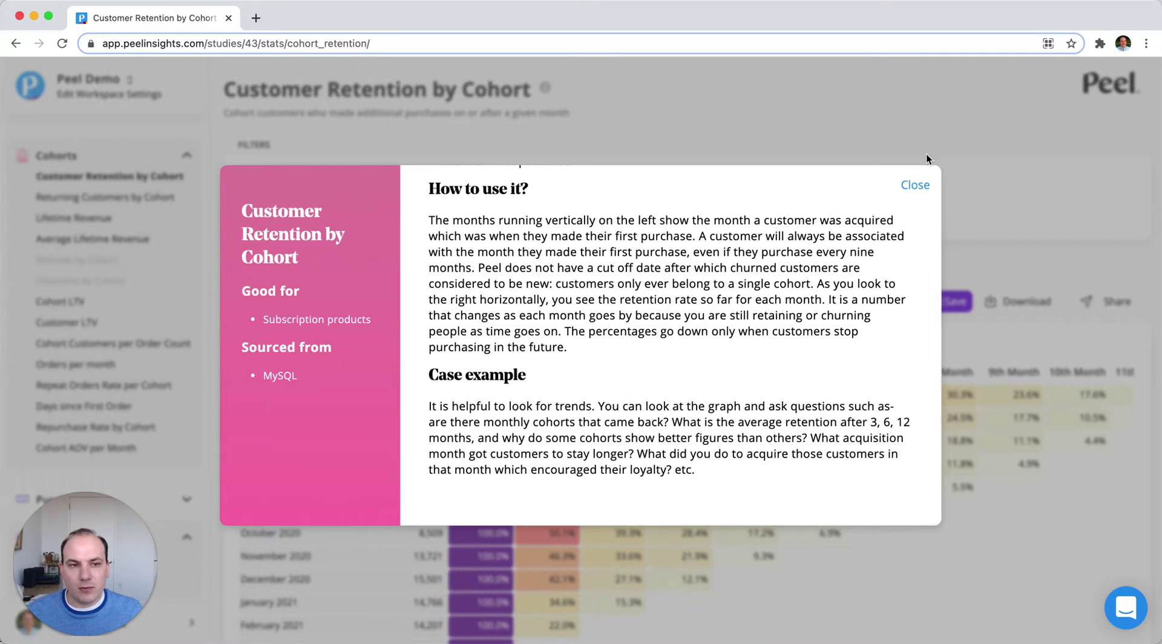
click(916, 184)
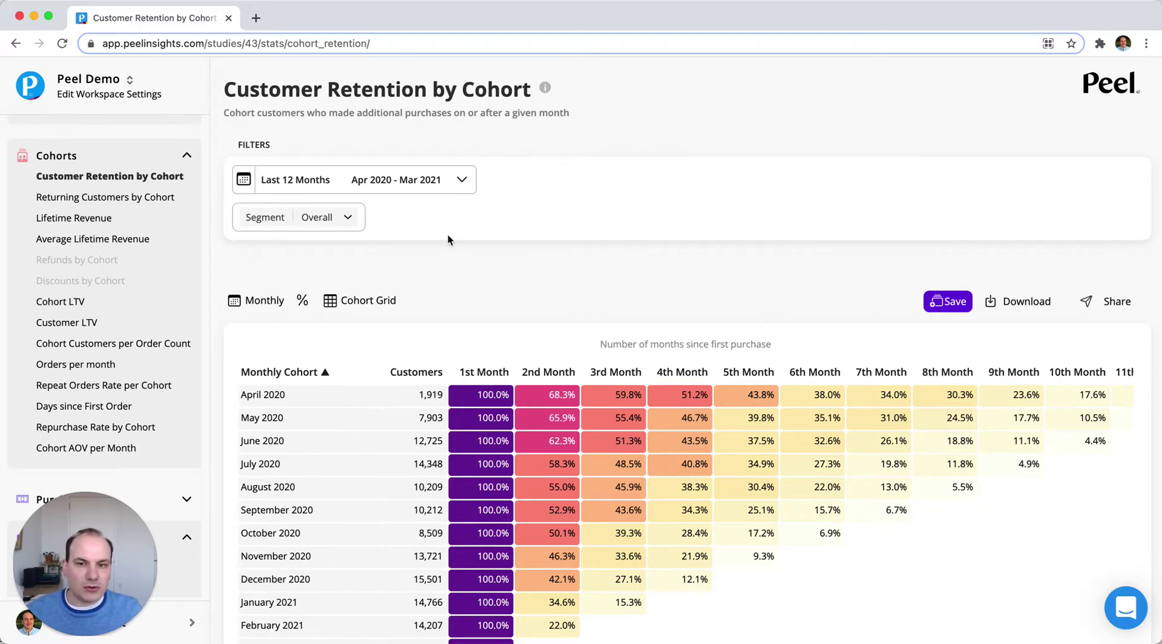
click(414, 178)
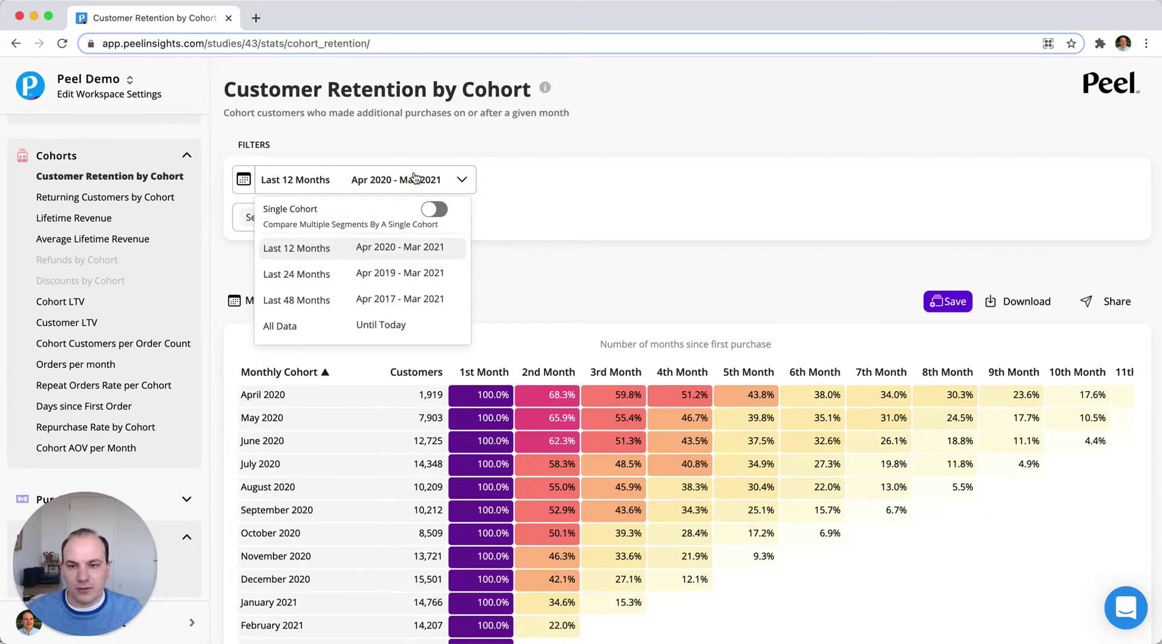
click(414, 178)
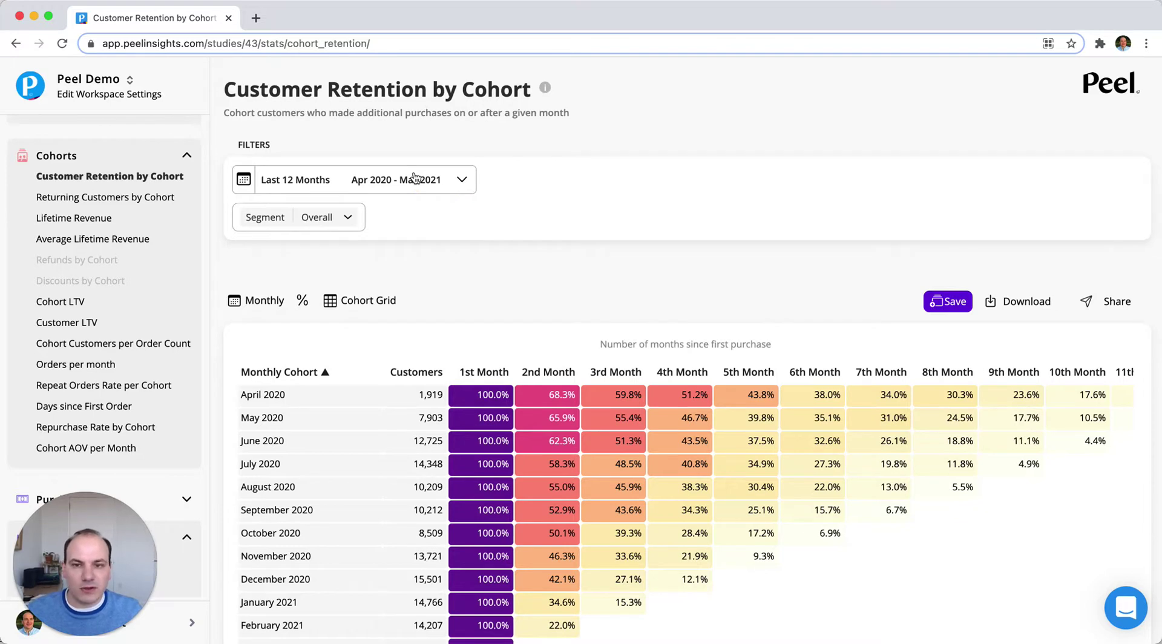
click(321, 228)
click(321, 226)
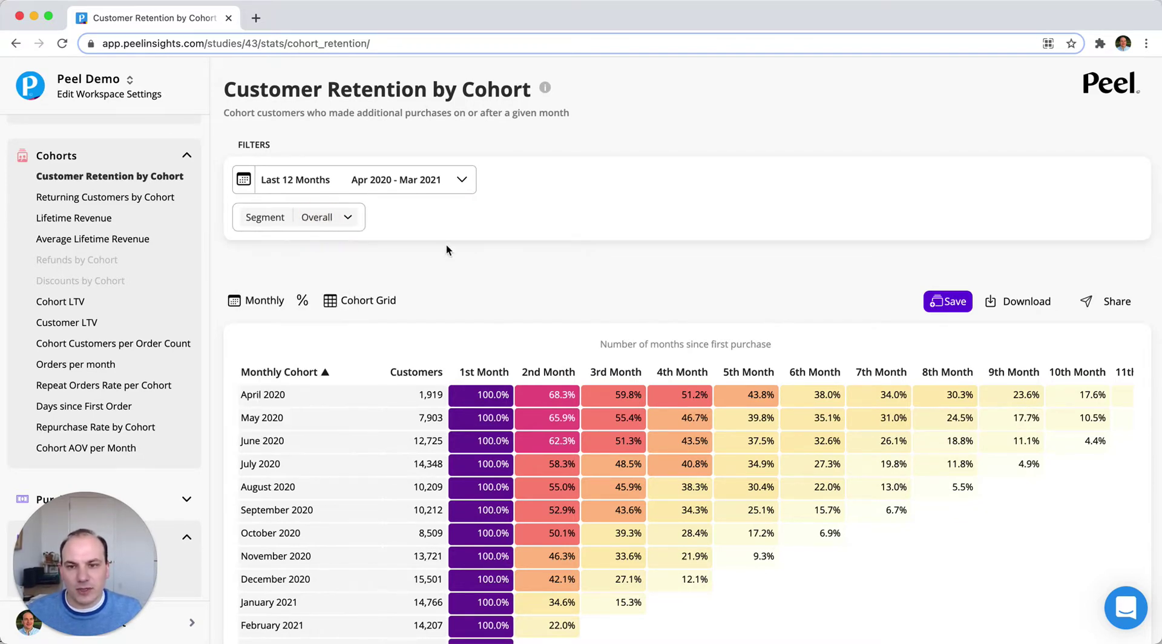
scroll(404, 278, down, 3)
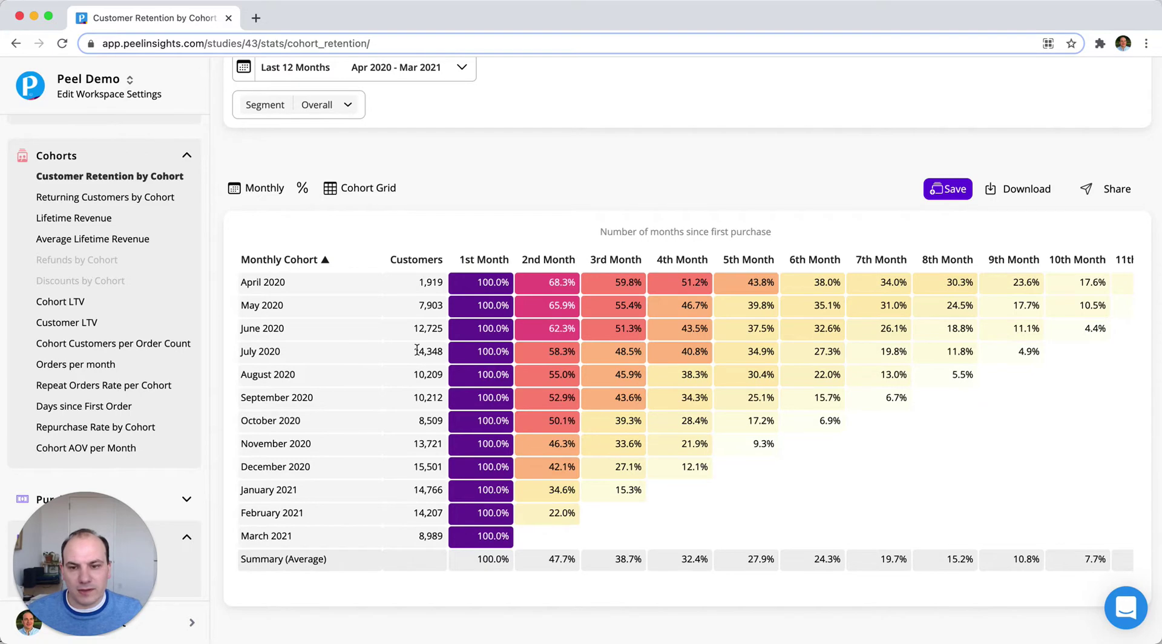
scroll(417, 349, down, 5)
scroll(417, 349, down, 9)
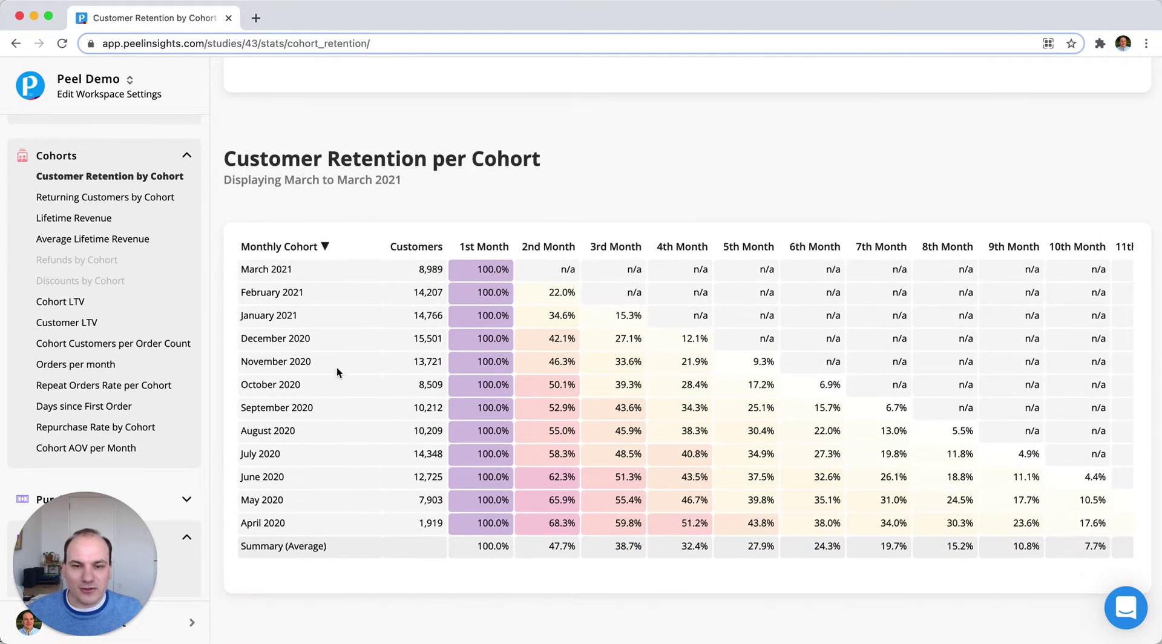
scroll(337, 371, up, 13)
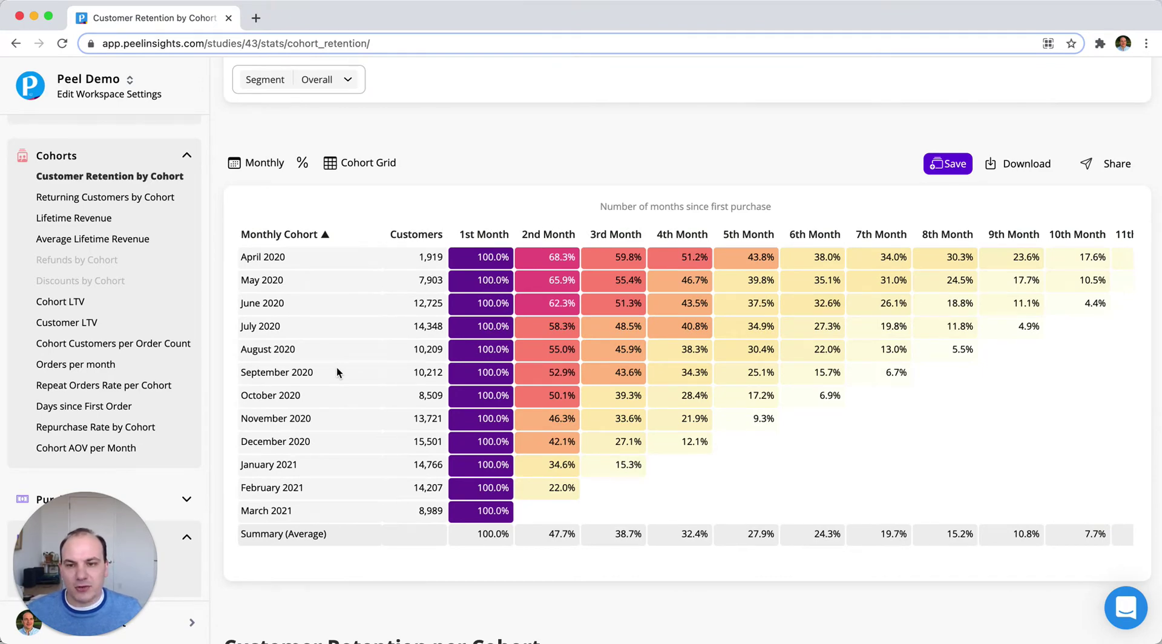
scroll(336, 371, down, 10)
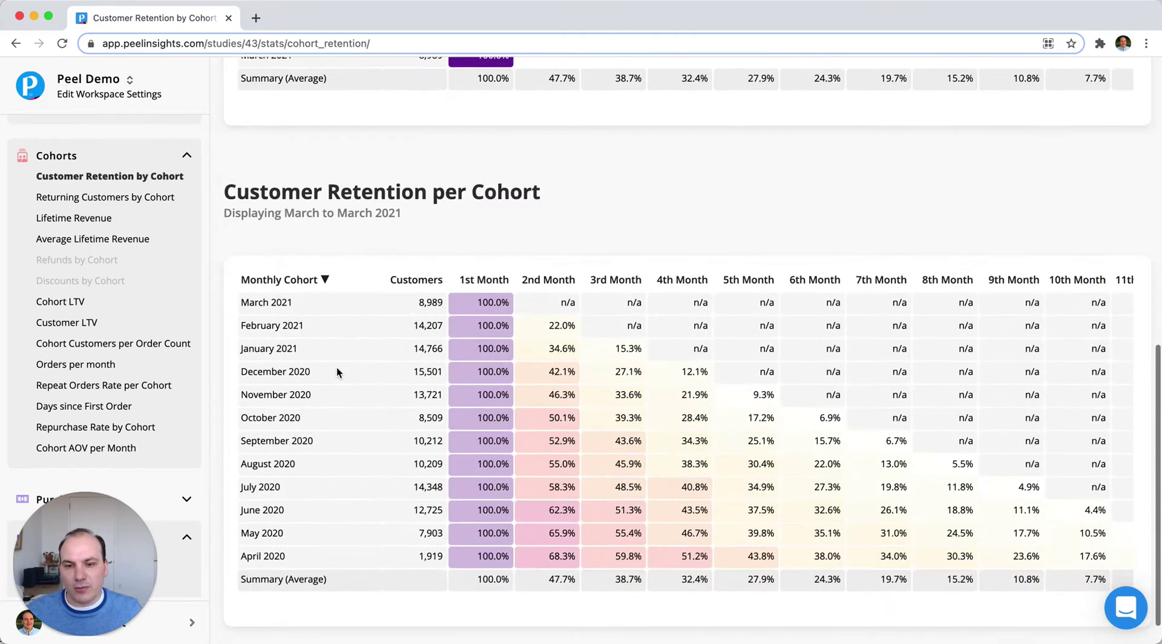
scroll(337, 371, up, 5)
scroll(337, 370, up, 6)
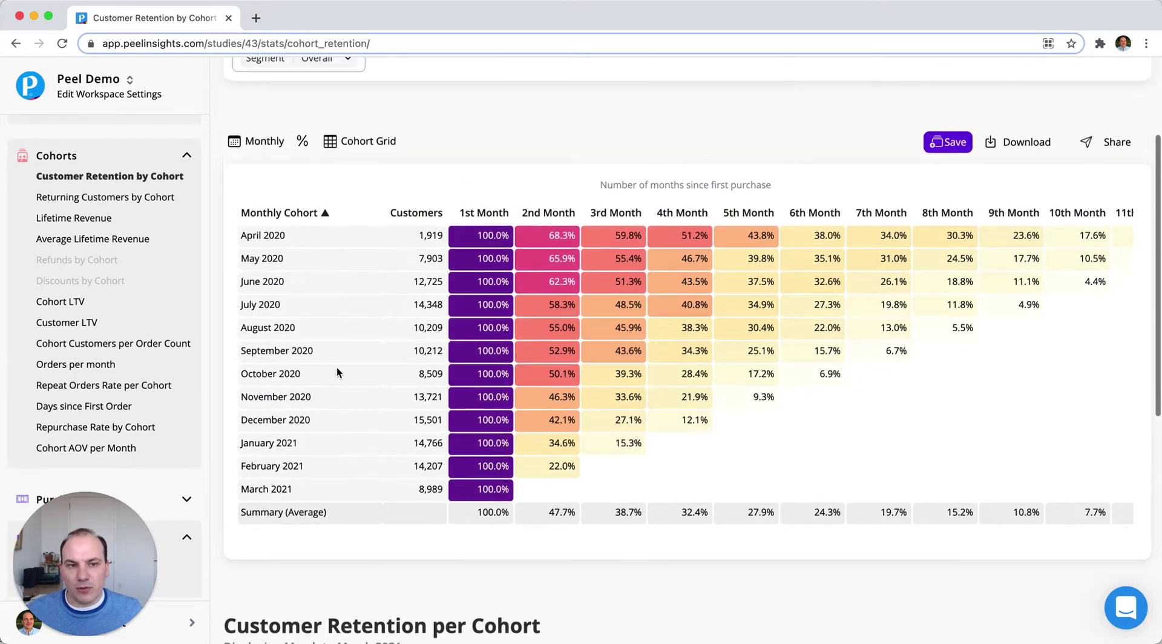
scroll(337, 368, down, 1)
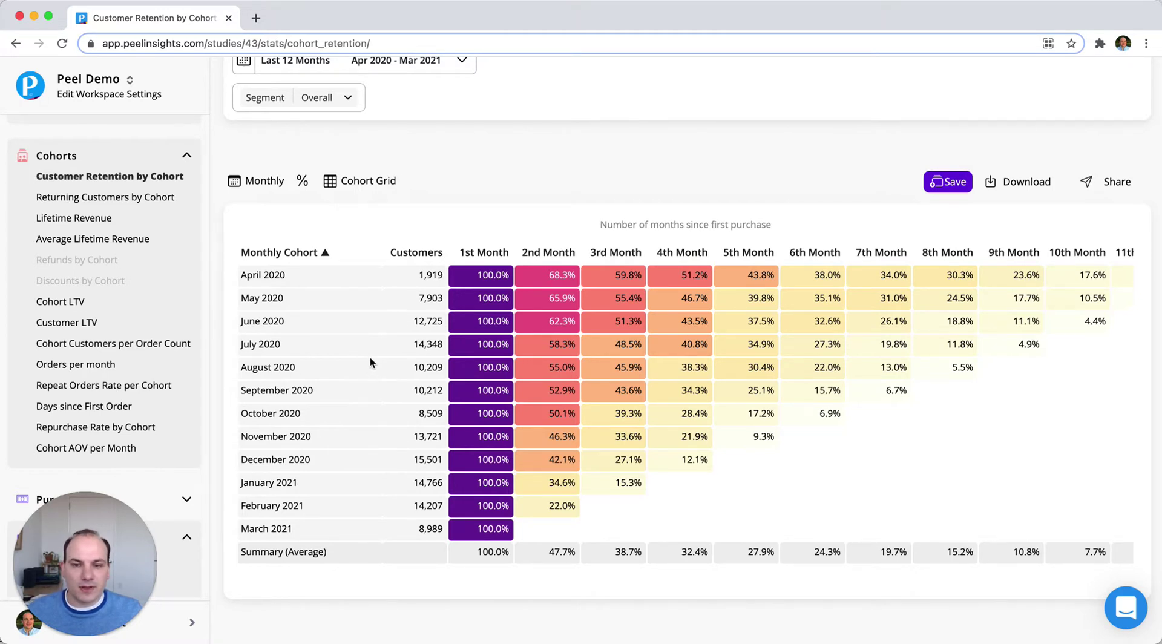
- Switch the retention report's date range to Last 48 Months (Apr 2017 – Mar 2021)
scroll(368, 242, up, 2)
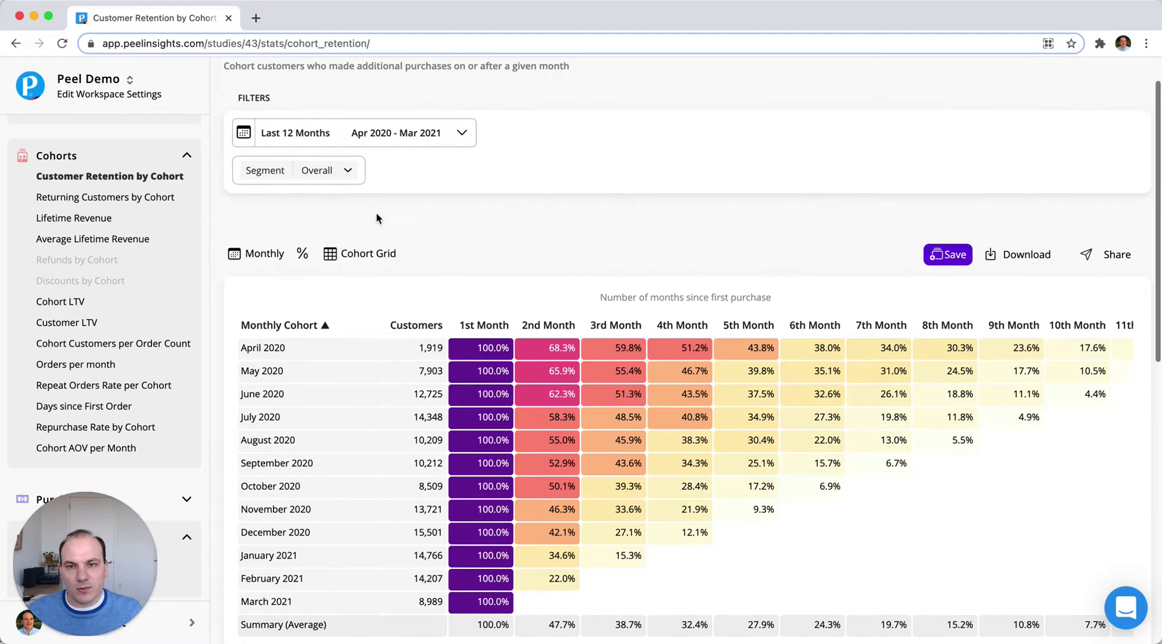
click(383, 134)
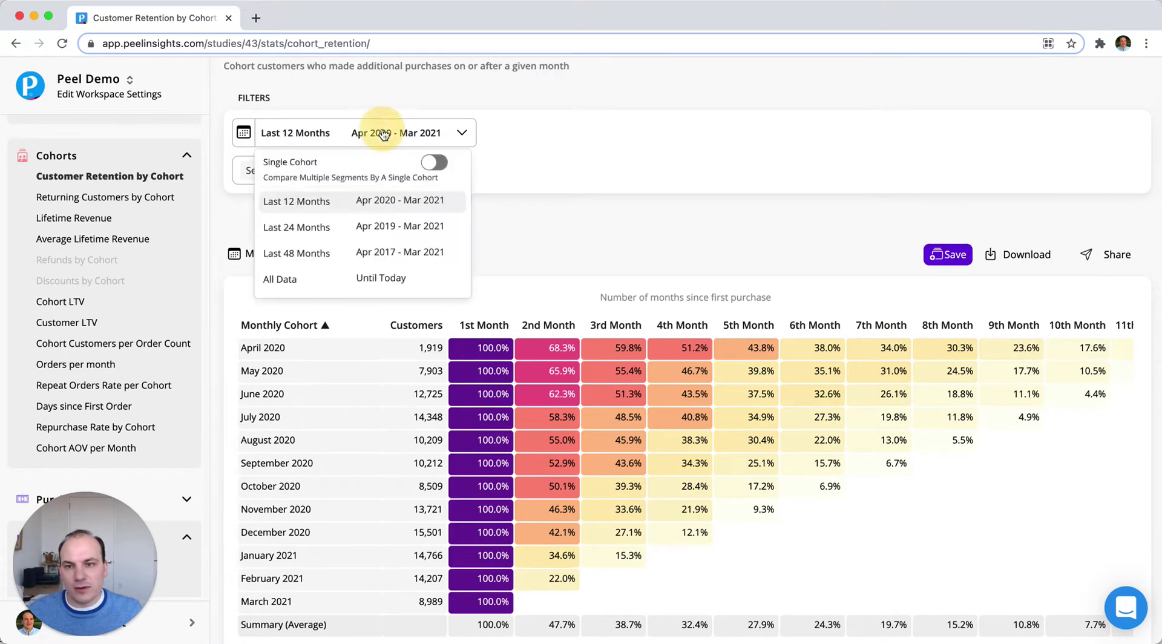
click(308, 255)
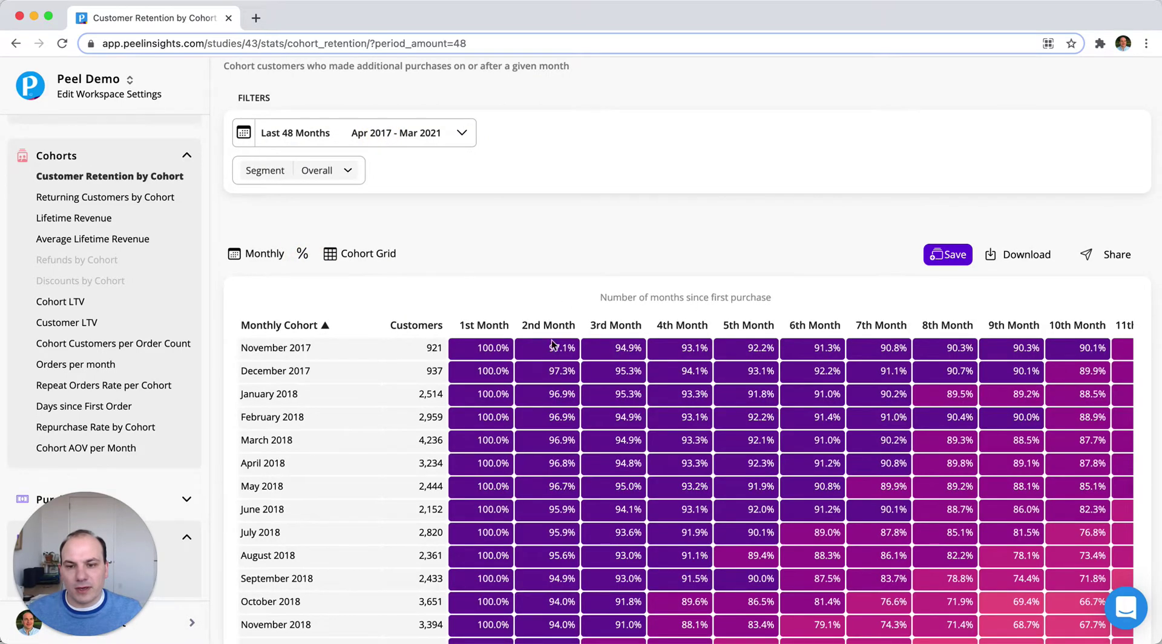
- Scroll through the 48-month cohort table's rows and columns, starting at the November 2017 cohort
scroll(460, 291, down, 5)
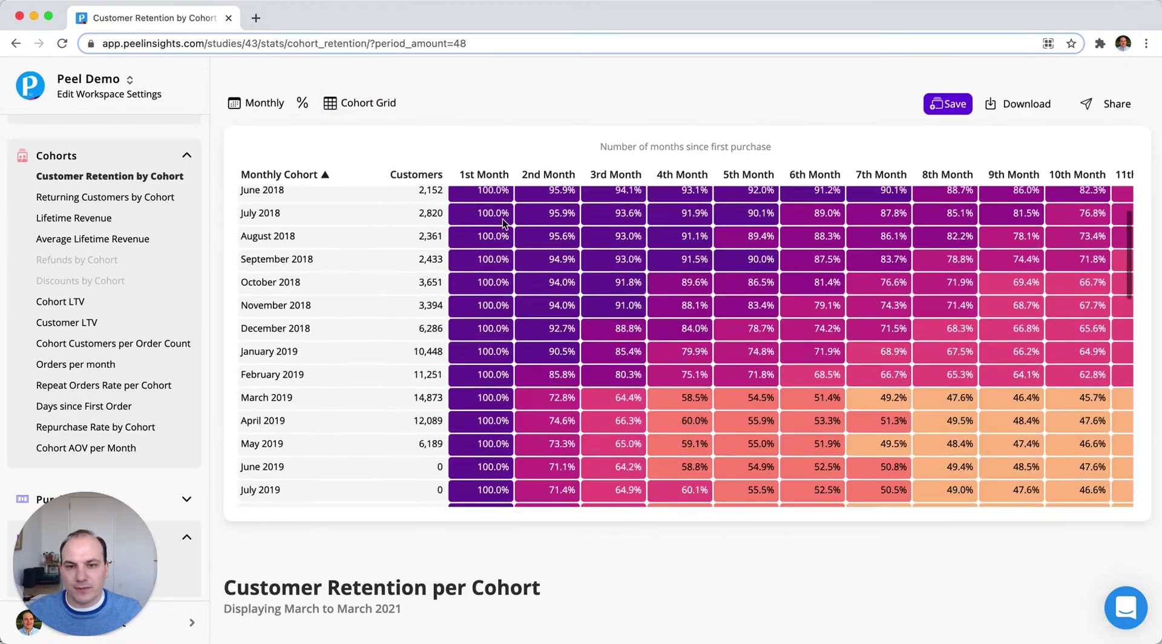
scroll(502, 223, down, 6)
scroll(502, 223, up, 9)
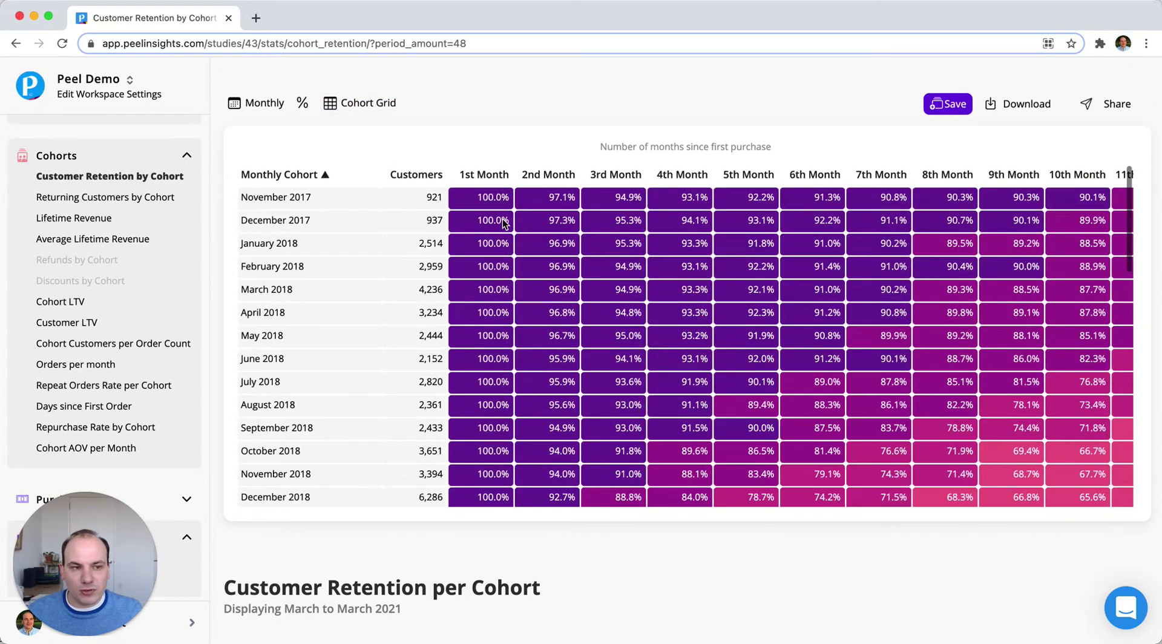
scroll(532, 332, right, 15)
scroll(532, 331, down, 2)
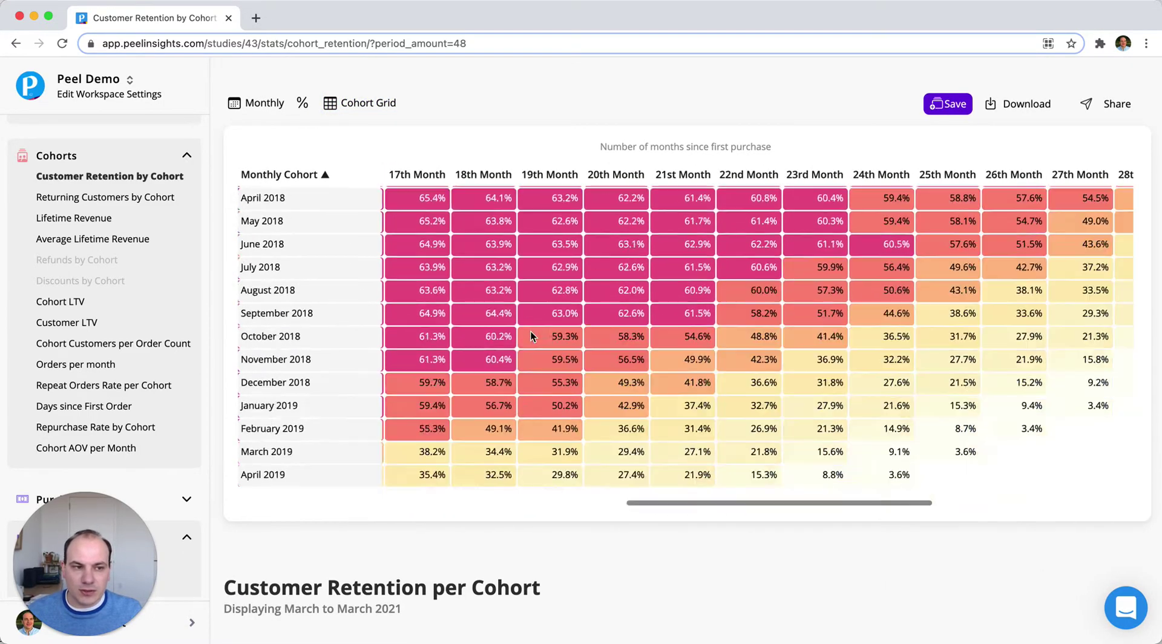
scroll(531, 332, down, 10)
scroll(530, 329, up, 3)
scroll(531, 329, left, 6)
scroll(530, 329, down, 5)
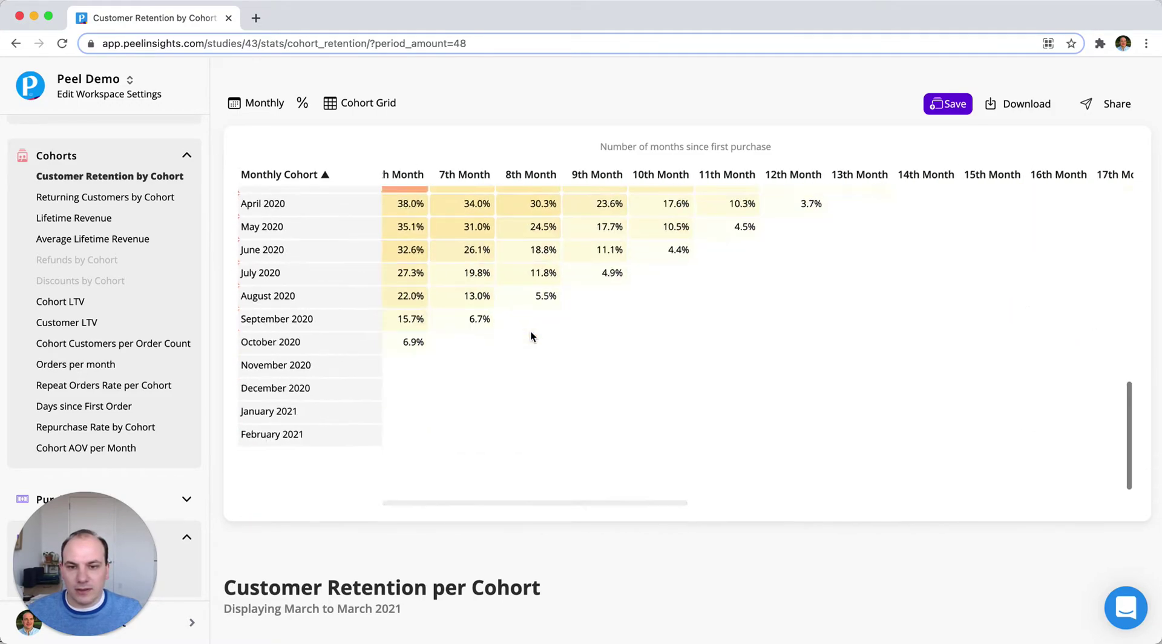
scroll(530, 329, left, 6)
scroll(268, 198, up, 15)
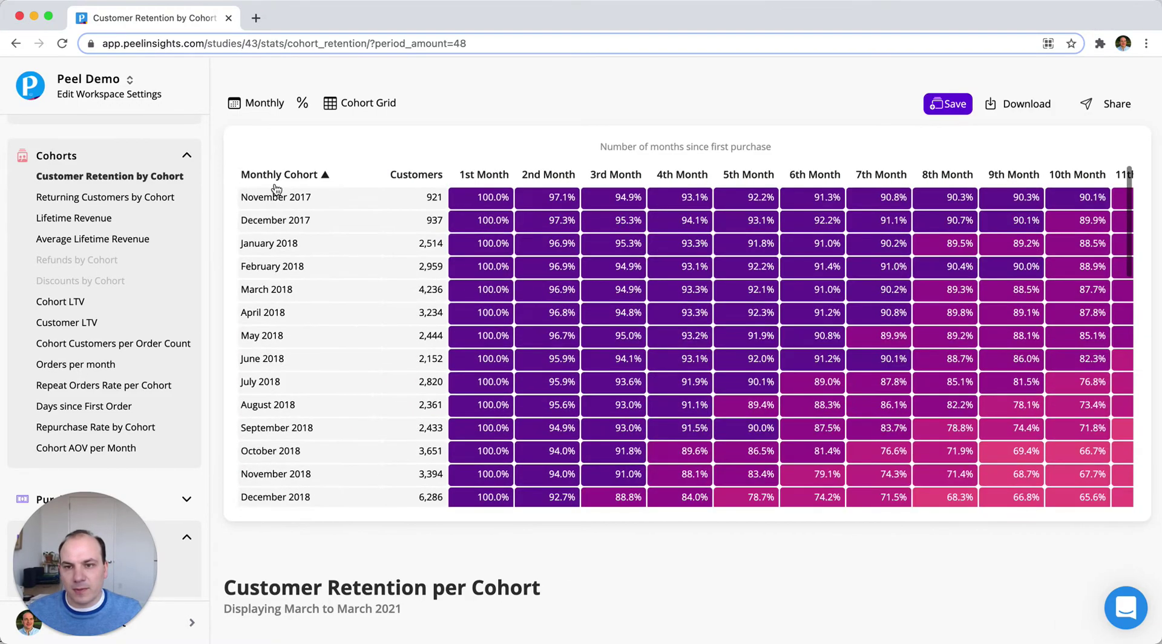